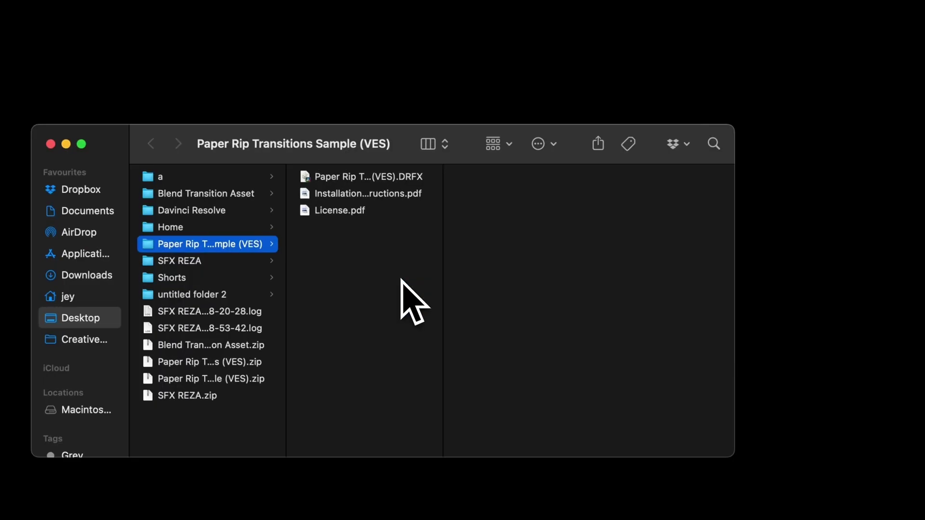
# - Install the Paper Rip Transitions Sample (VES) .DRFX bundle from Finder into DaVinci Resolve
pyautogui.click(346, 211)
pyautogui.press('Up')
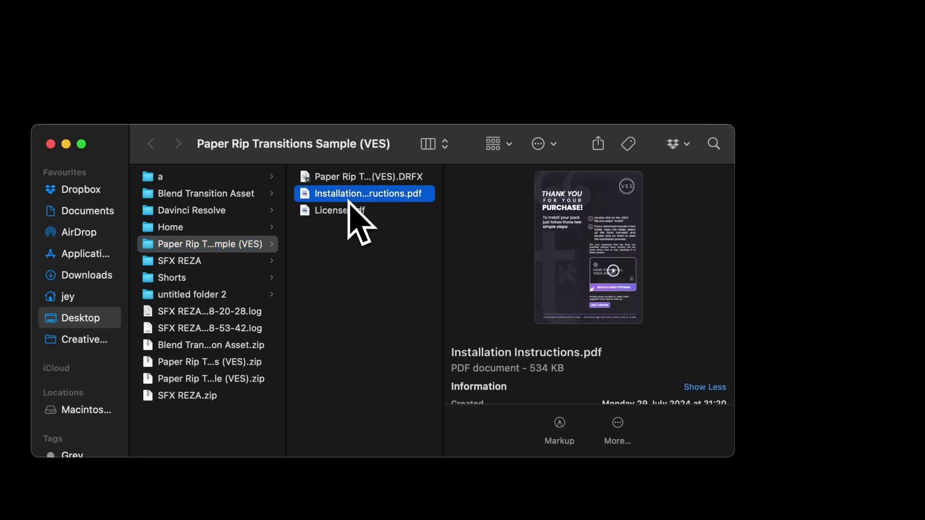
pyautogui.press('Up')
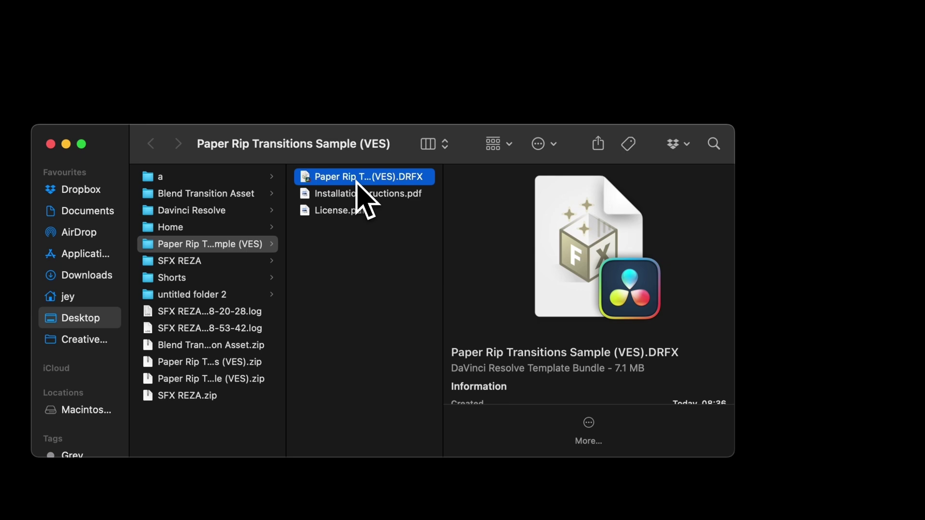
pyautogui.doubleClick(357, 182)
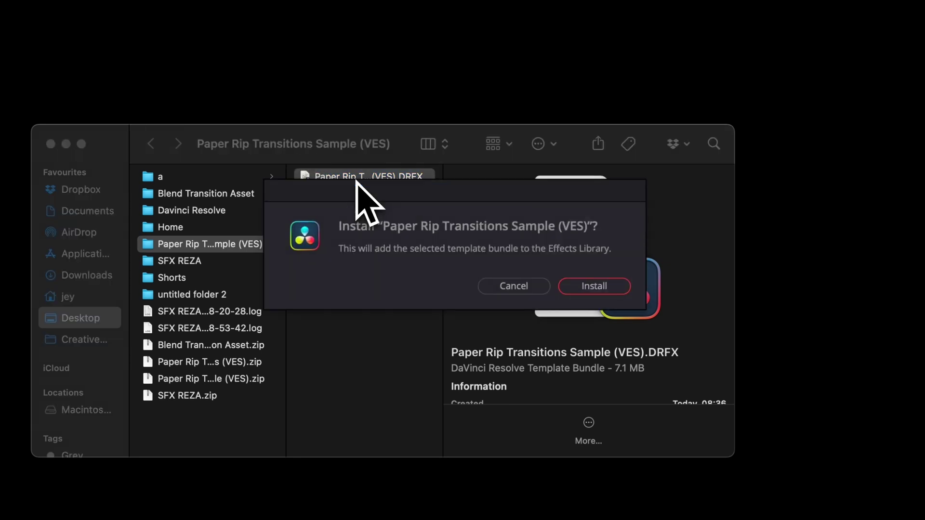
pyautogui.click(624, 287)
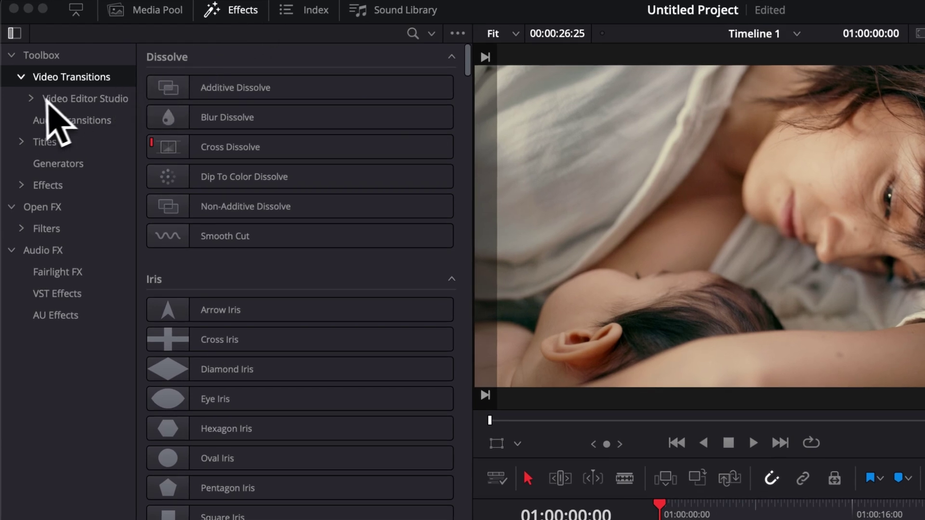
# - Find Paper Rip Transitions Sample (VES) under Video Editor Studio > Sample and try dropping it on the cut
pyautogui.click(31, 98)
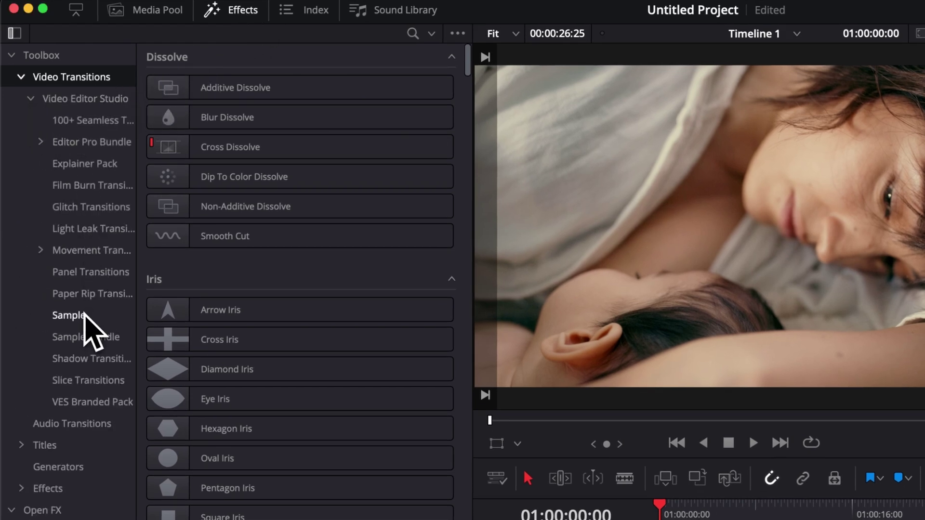
pyautogui.click(67, 315)
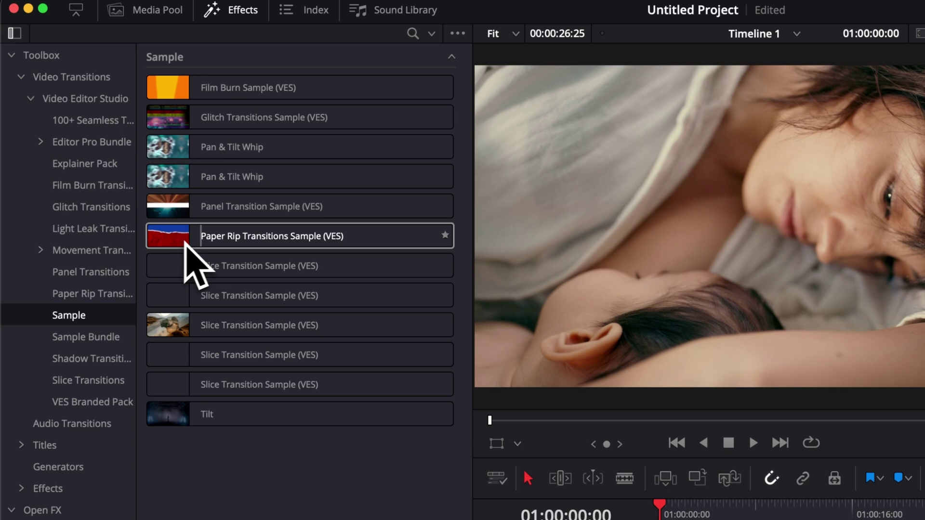
pyautogui.moveTo(350, 235); pyautogui.dragTo(763, 519)
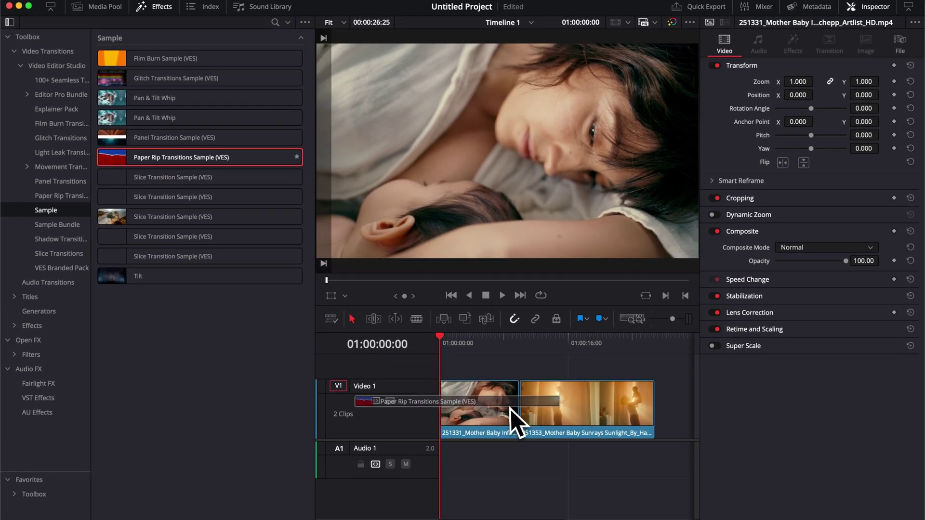
pyautogui.moveTo(509, 407); pyautogui.dragTo(522, 403)
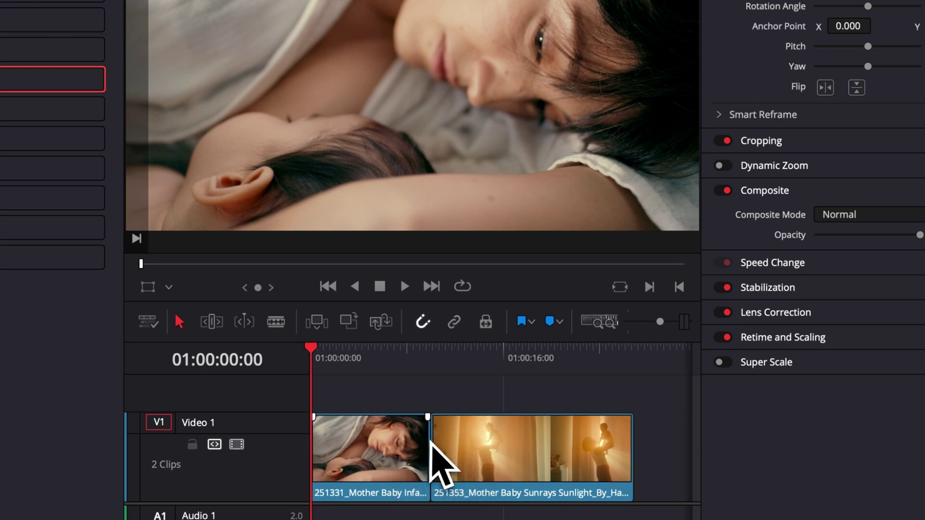
# - Trim the first clip's end and second clip's start, then drop Paper Rip on the edit
pyautogui.moveTo(424, 442); pyautogui.dragTo(470, 443)
pyautogui.moveTo(525, 470); pyautogui.dragTo(450, 450)
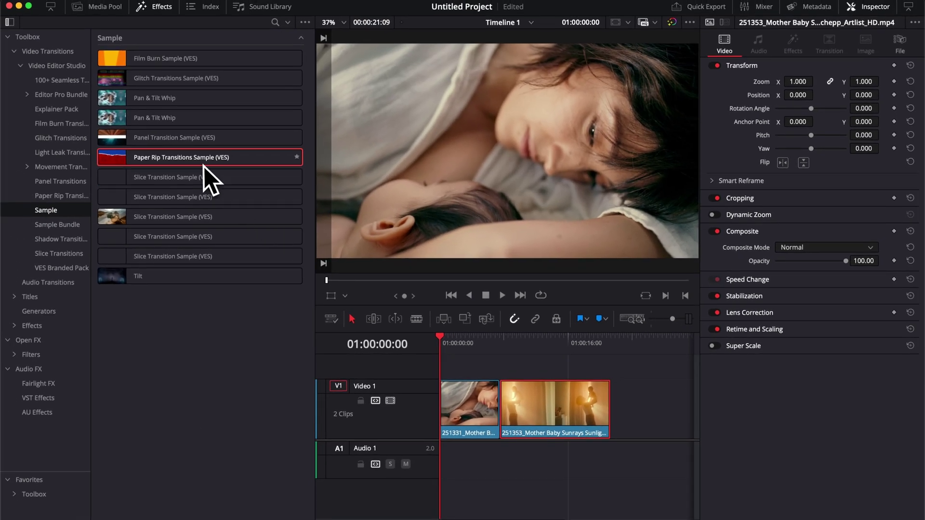
pyautogui.moveTo(203, 164); pyautogui.dragTo(503, 409)
# - Zoom into the timeline and play across the cut twice to preview the paper rip
pyautogui.hotkey('ctrl', '=')
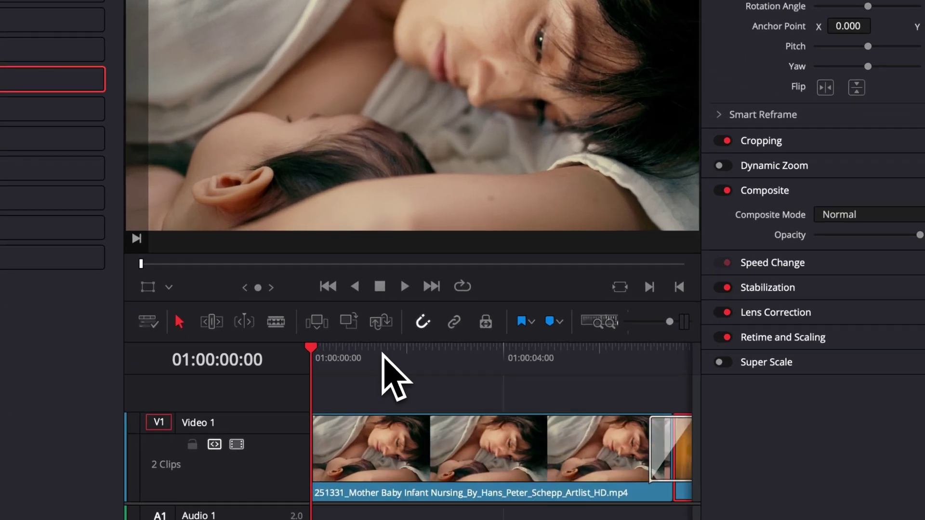
pyautogui.hscroll(3, 434, 366)
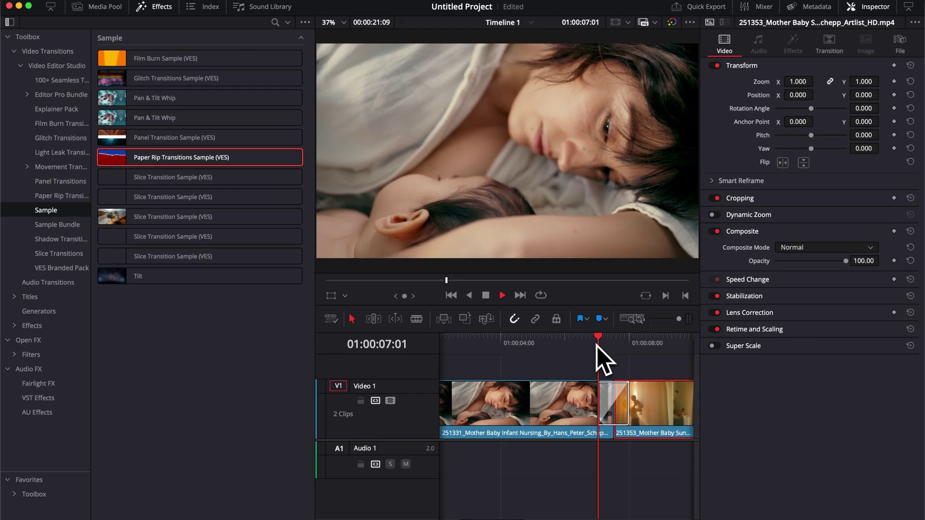
pyautogui.press('space')
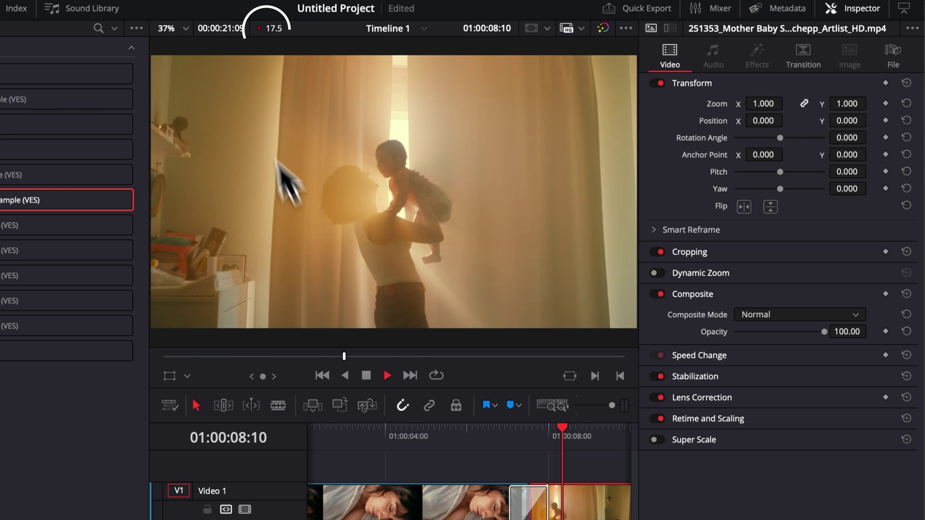
pyautogui.press('space')
pyautogui.click(510, 429)
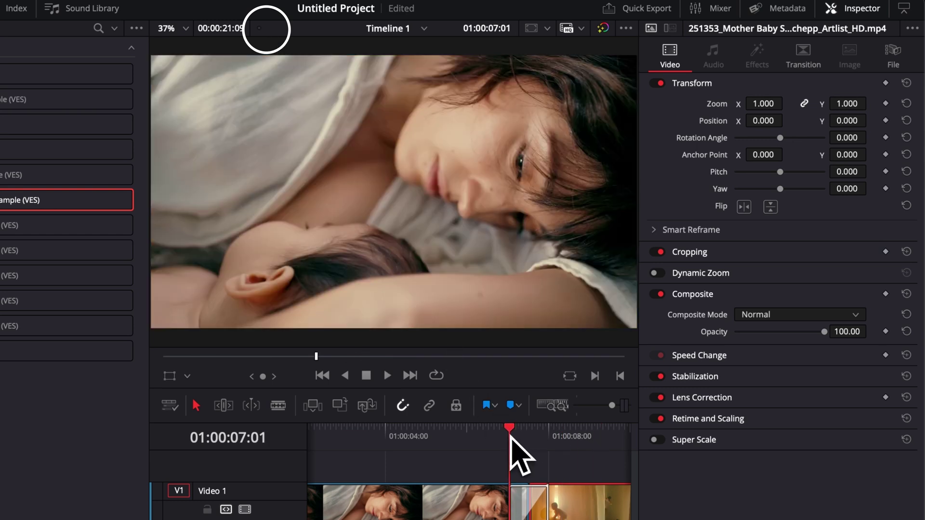
pyautogui.press('space')
pyautogui.press('space')
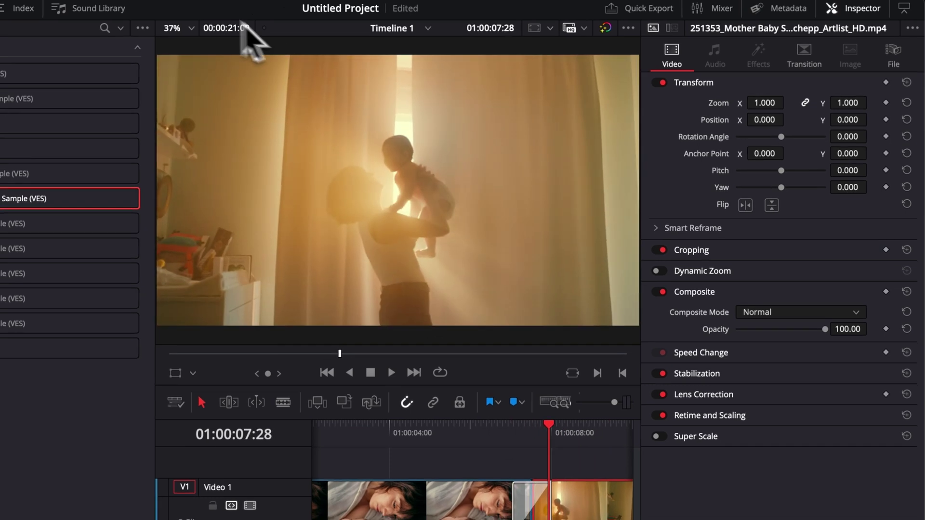
# - Set Playback > Render Cache to Smart
pyautogui.click(319, 4)
pyautogui.moveTo(336, 76)
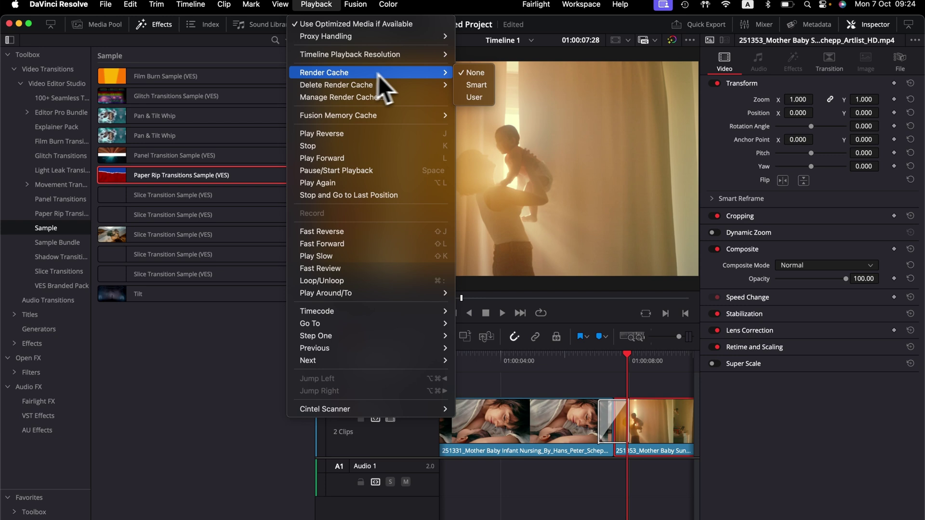
pyautogui.click(476, 86)
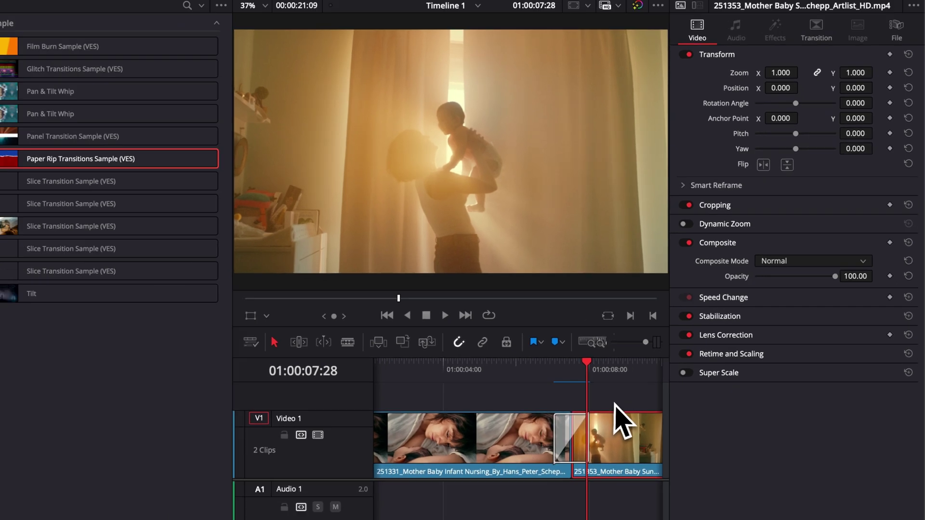
# - Replay the transition from 01:00:07:01 and park the playhead back there
pyautogui.click(511, 377)
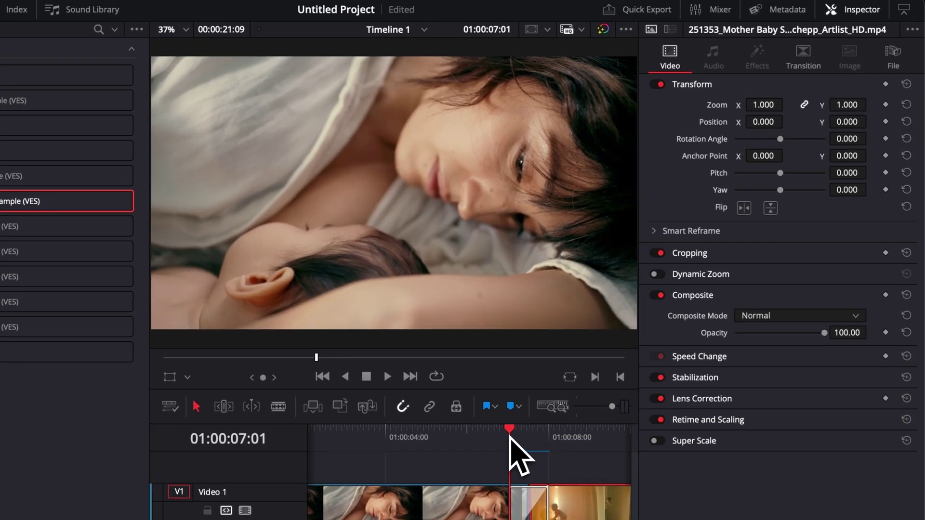
pyautogui.press('space')
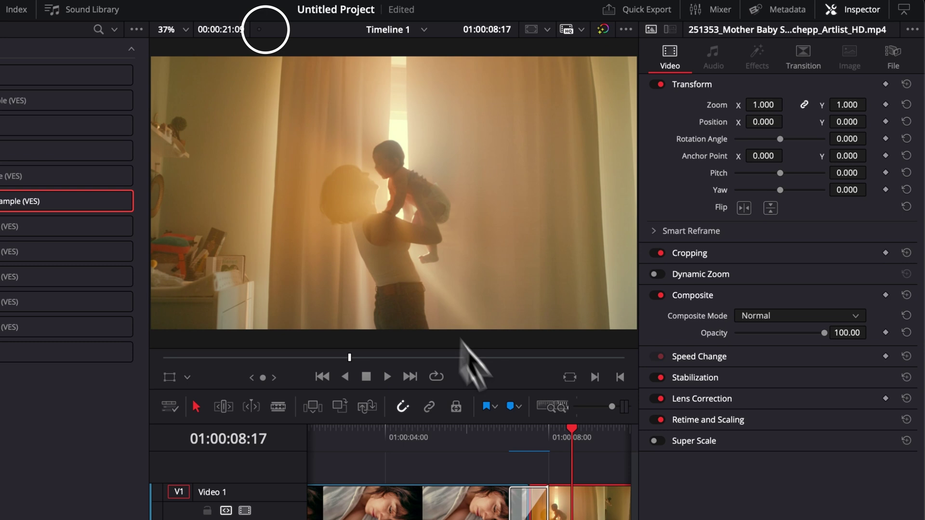
pyautogui.click(511, 432)
pyautogui.press('space')
pyautogui.click(512, 432)
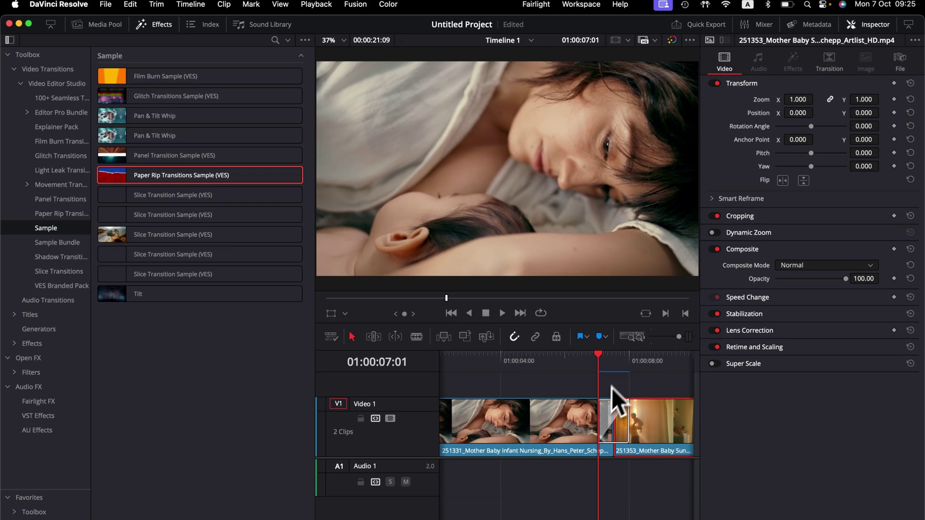
# - Replay the rip, then drag its start earlier to lengthen it to 1.6 seconds (48 frames)
pyautogui.press('space')
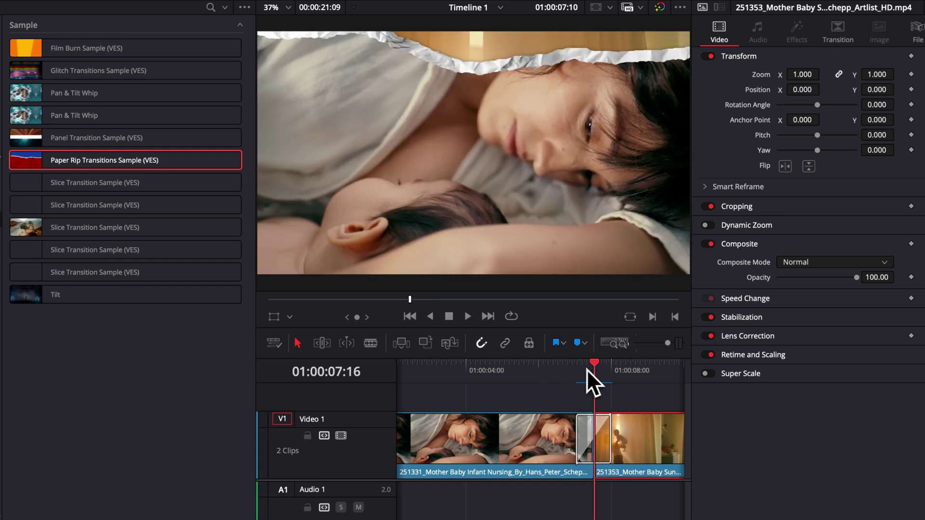
pyautogui.moveTo(597, 371); pyautogui.dragTo(576, 371)
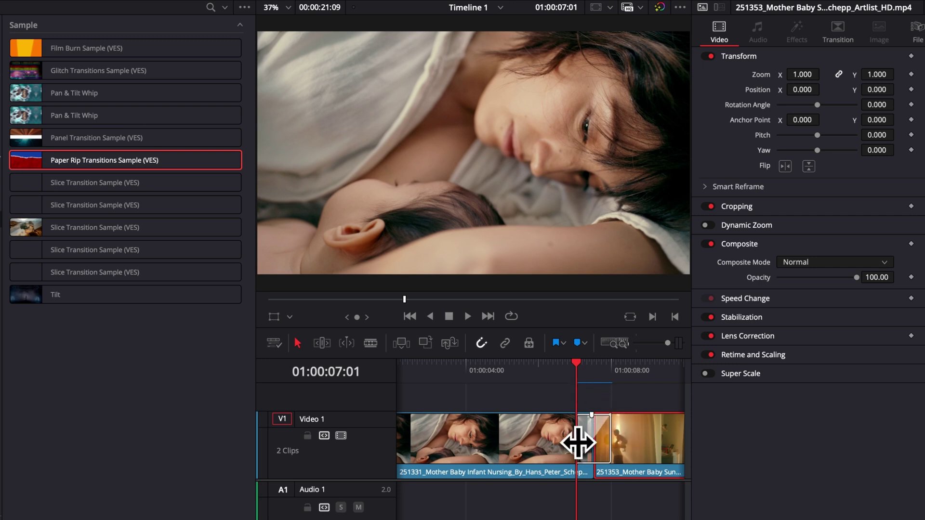
pyautogui.moveTo(578, 442)
pyautogui.mouseDown()
pyautogui.moveTo(553, 444)
pyautogui.moveTo(568, 449)
pyautogui.mouseUp()
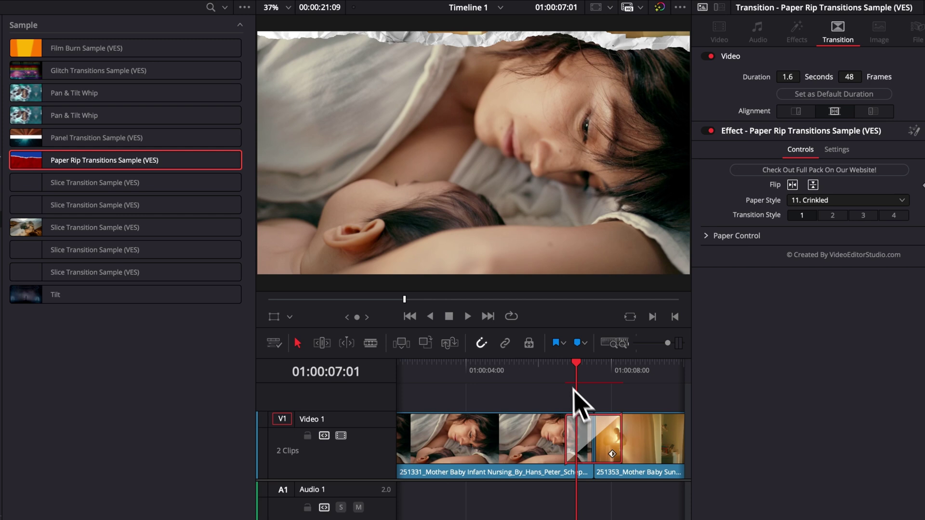
# - Preview the lengthened transition several times from 01:00:06:22
pyautogui.click(566, 371)
pyautogui.press('space')
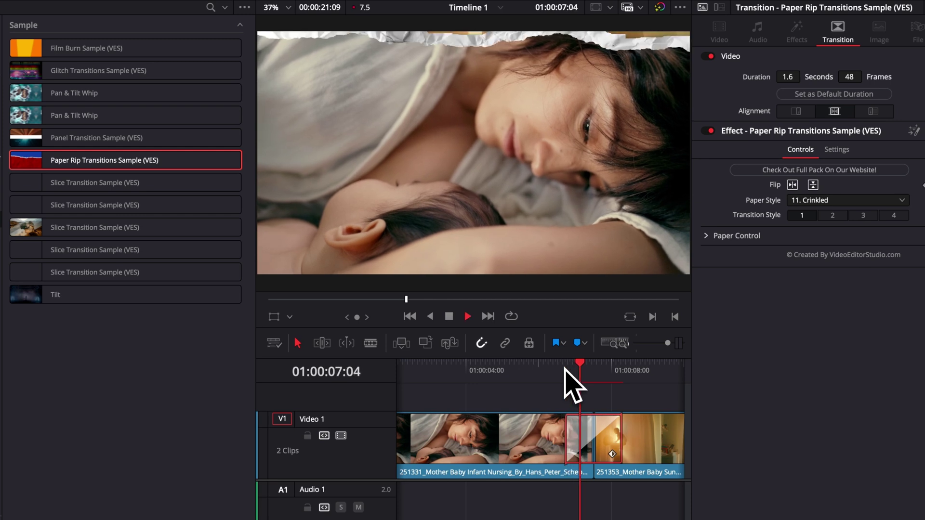
pyautogui.press('space')
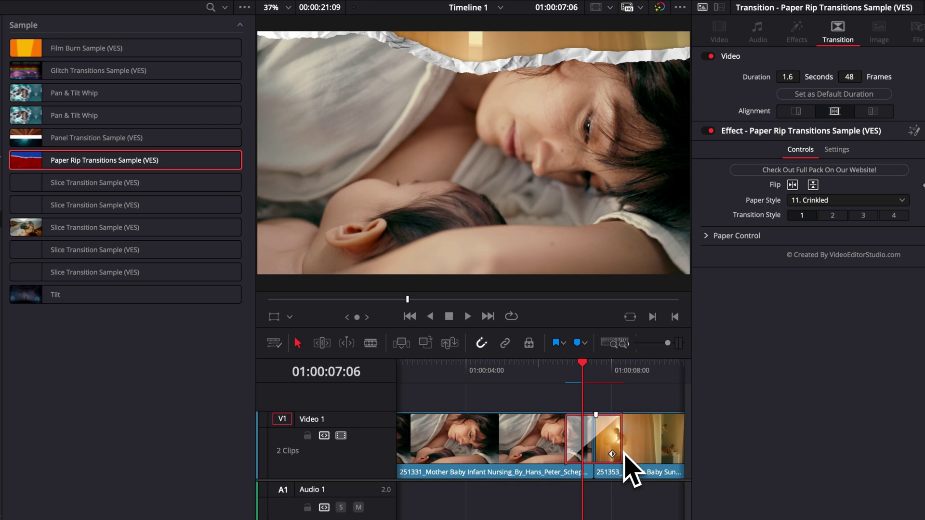
pyautogui.click(567, 370)
pyautogui.press('space')
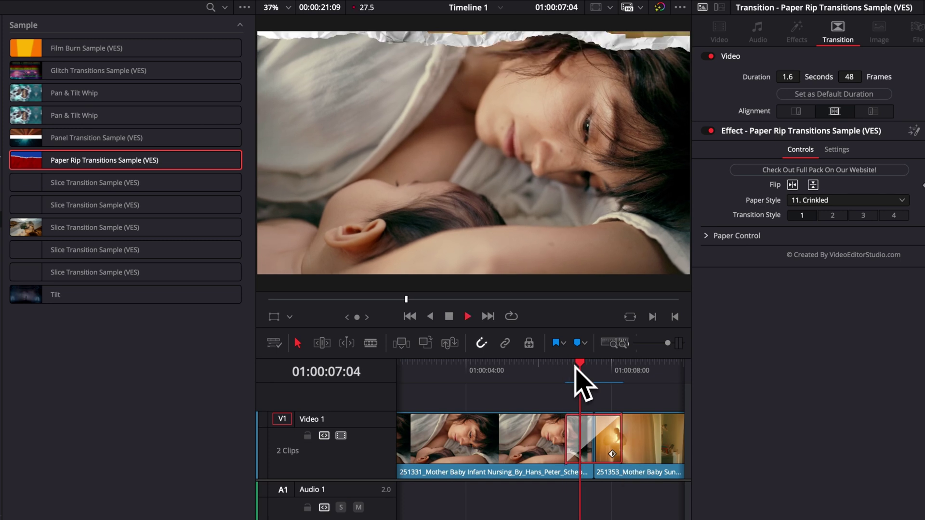
pyautogui.press('space')
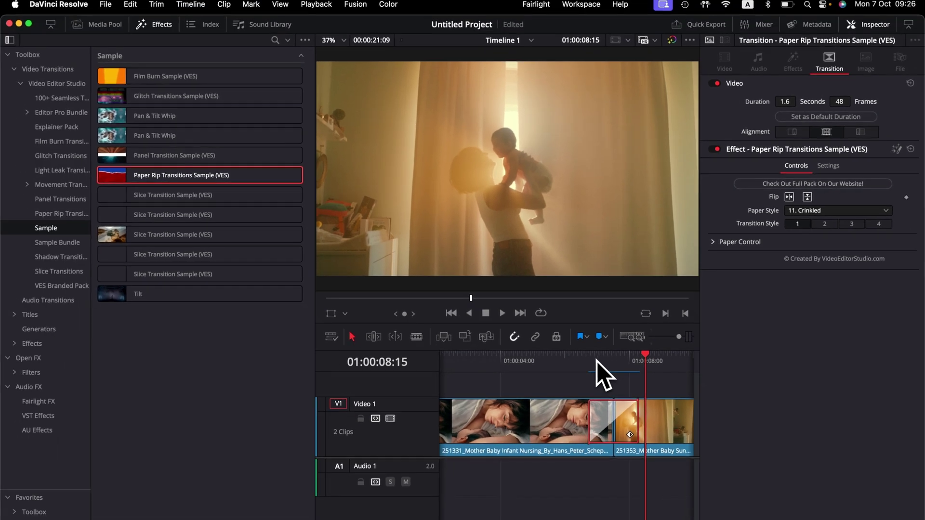
pyautogui.click(572, 370)
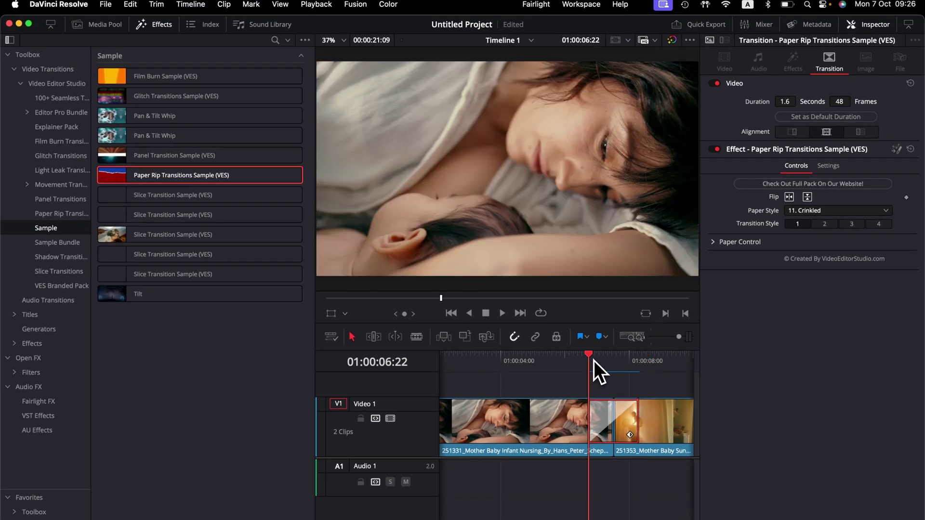
pyautogui.press('space')
pyautogui.press('space')
pyautogui.click(588, 369)
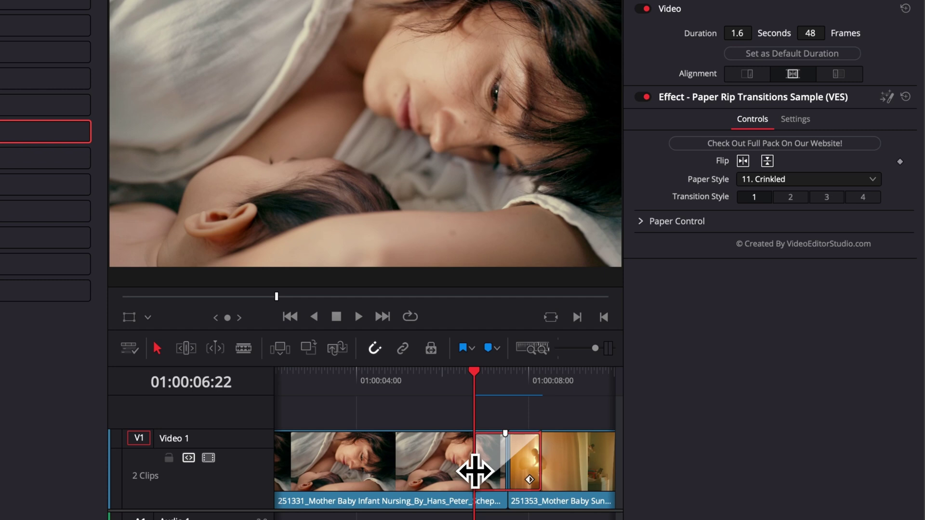
# - Stretch the transition to 4.1 seconds, then set Duration to 0.8 seconds (24 frames) and scrub into it
pyautogui.moveTo(474, 471); pyautogui.dragTo(436, 496)
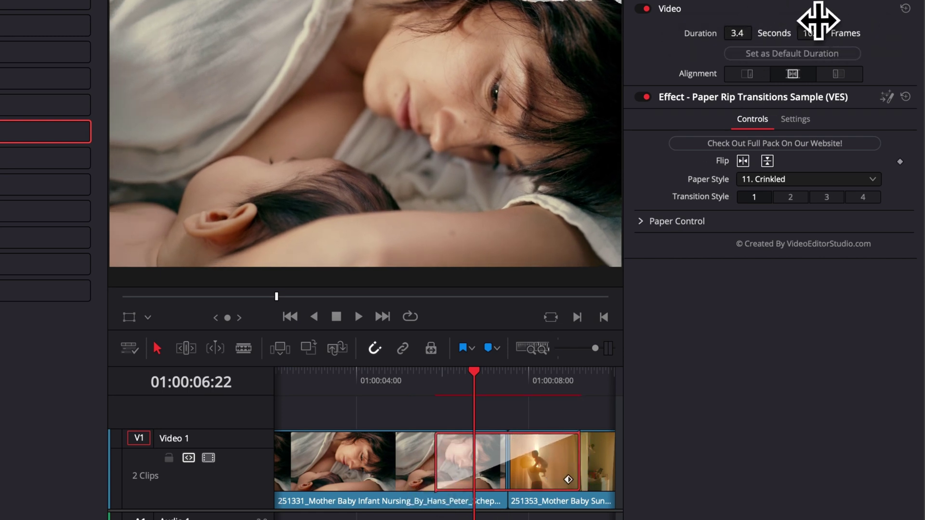
pyautogui.moveTo(814, 32)
pyautogui.mouseDown()
pyautogui.moveTo(718, 31)
pyautogui.moveTo(798, 31)
pyautogui.mouseUp()
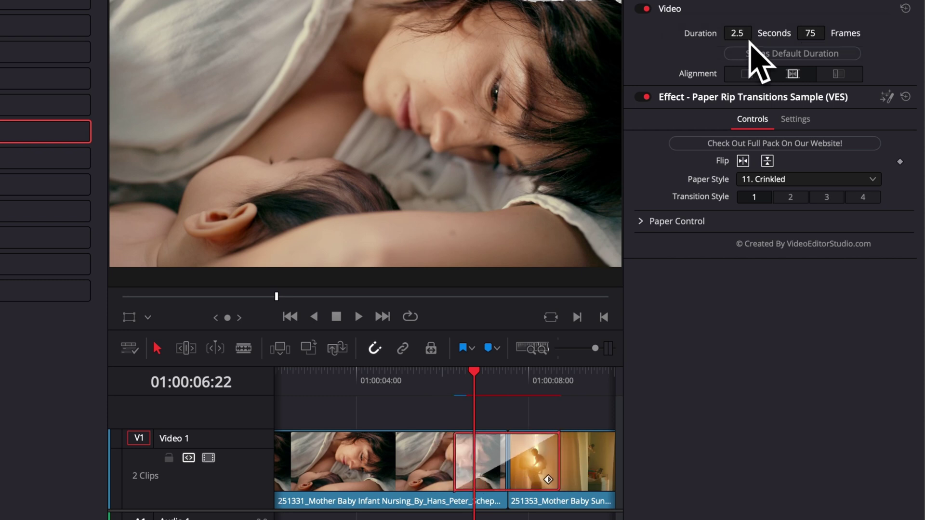
pyautogui.moveTo(703, 41); pyautogui.dragTo(694, 36)
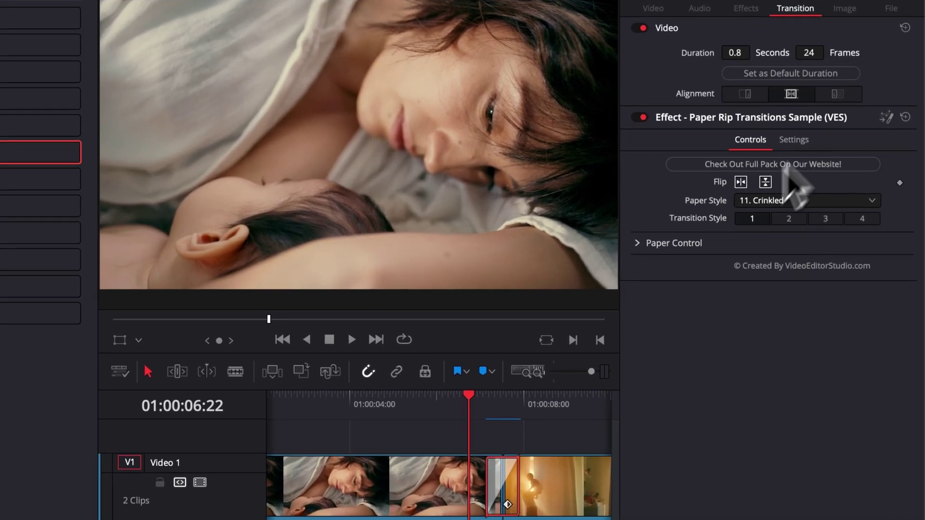
pyautogui.moveTo(486, 402); pyautogui.dragTo(501, 405)
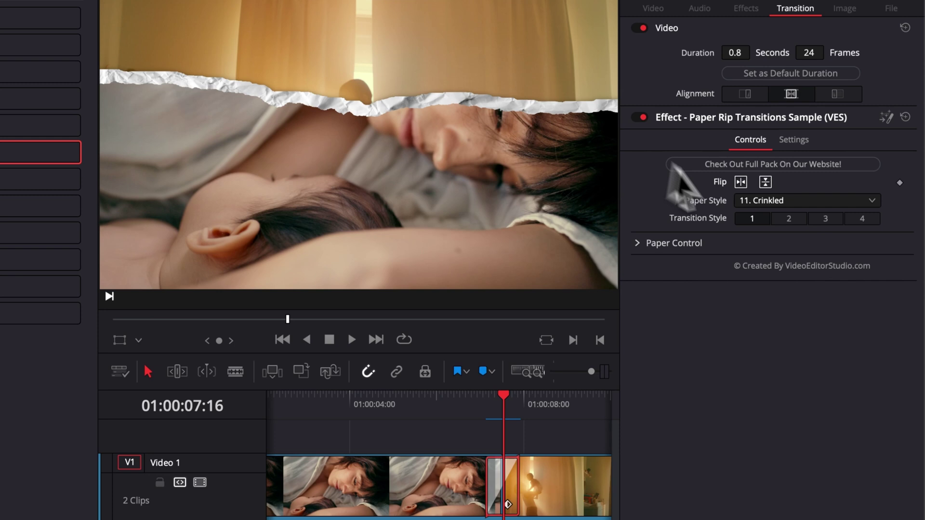
# - Turn on the horizontal Flip button in the transition's Controls tab
pyautogui.click(742, 184)
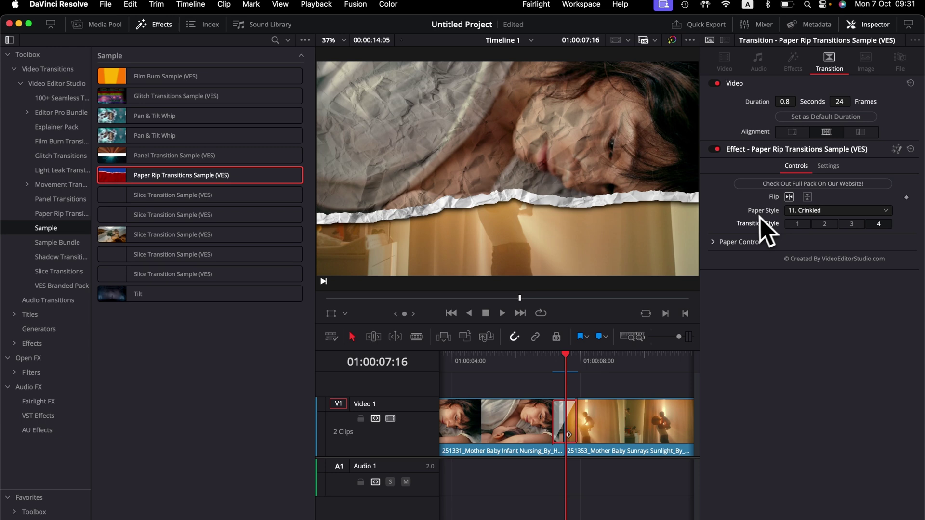
# - Choose Transition Style 3, try Crisp White, Wraper and School papers, ending on 8. Newspaper
pyautogui.click(837, 212)
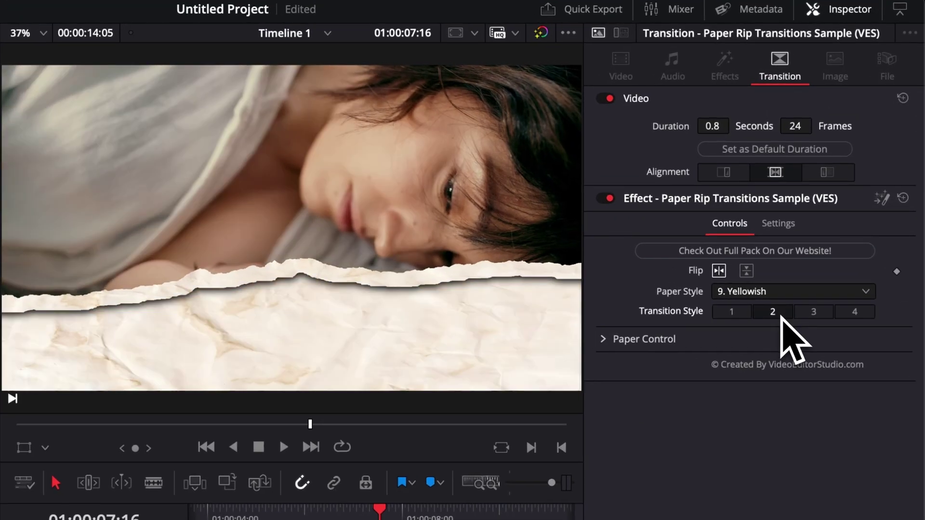
pyautogui.click(810, 314)
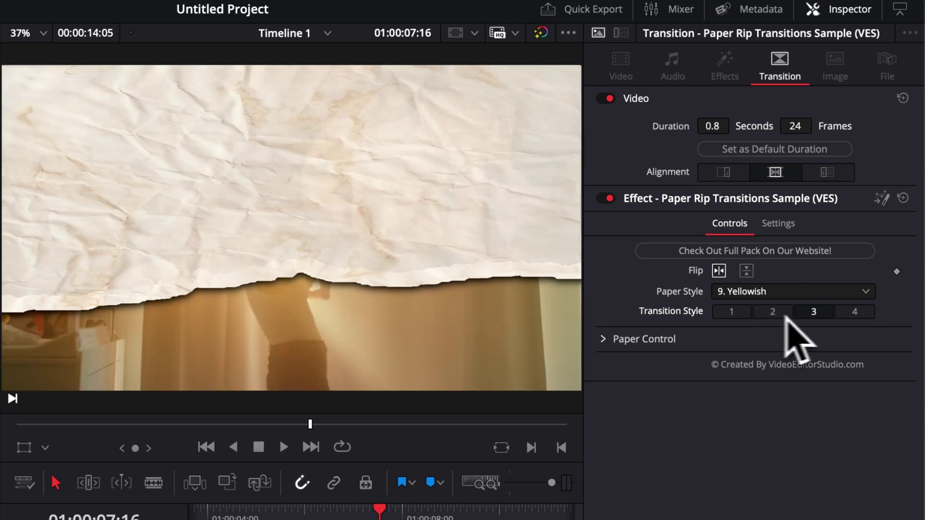
pyautogui.click(727, 291)
pyautogui.click(737, 312)
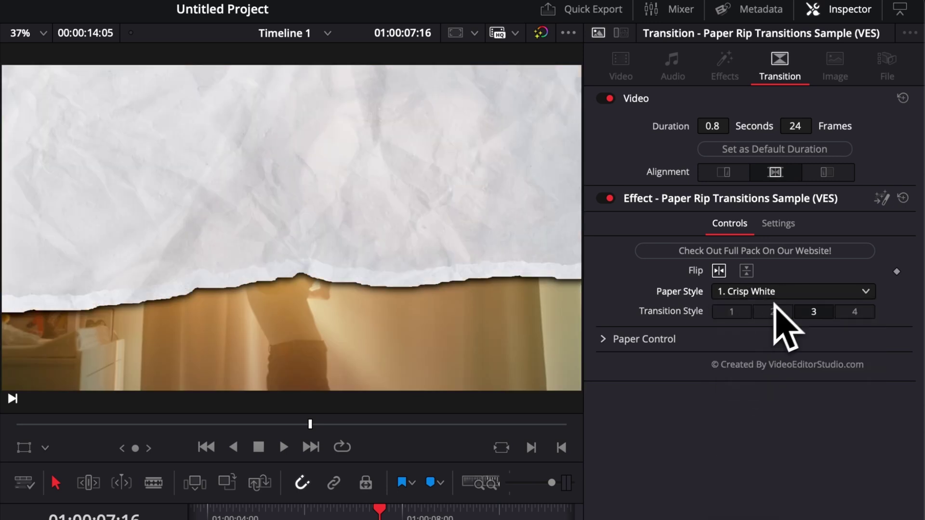
pyautogui.click(773, 293)
pyautogui.click(769, 331)
pyautogui.click(790, 292)
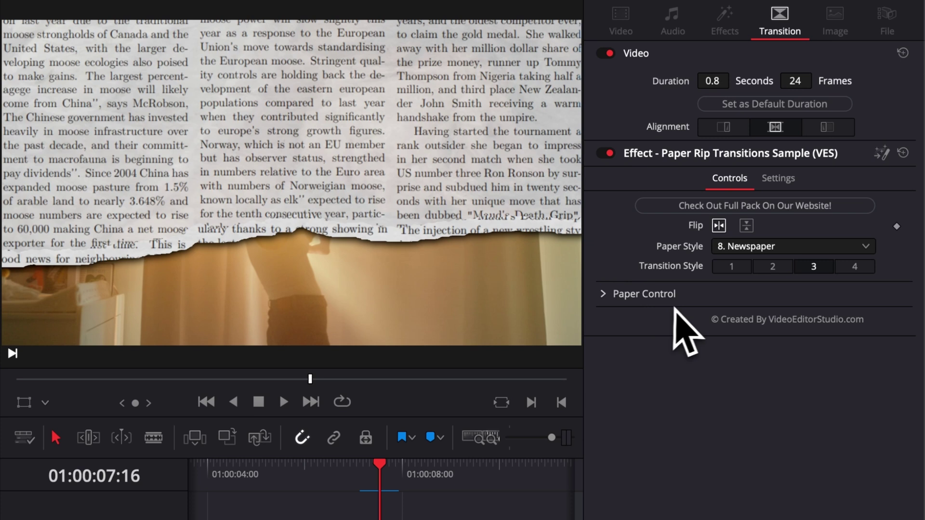
# - Use Transition Style 1 with 5. Mixed paper, Amount 0.02 and Edge Contrast 0.66
pyautogui.click(601, 294)
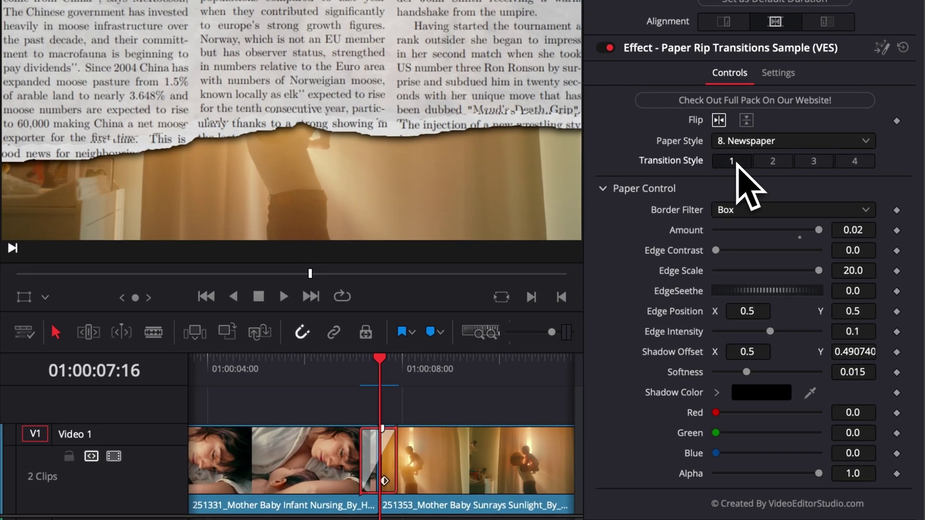
pyautogui.click(736, 163)
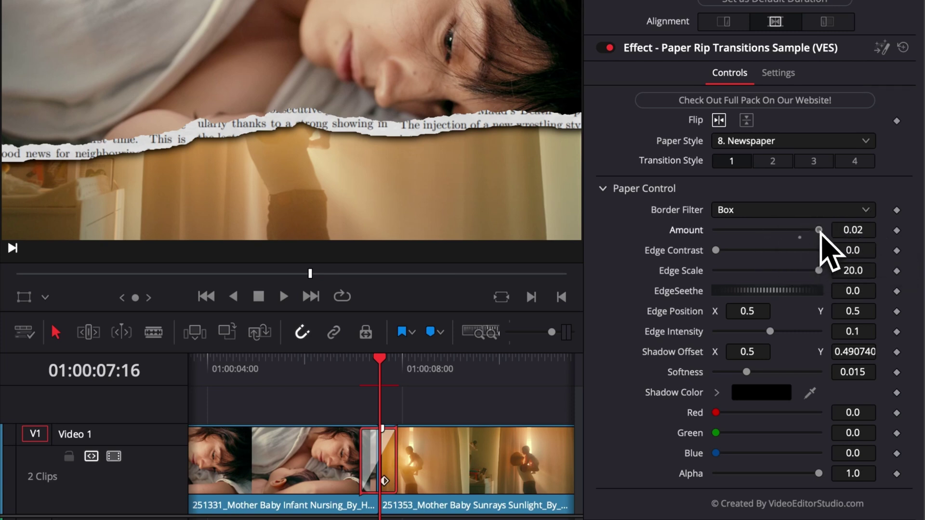
pyautogui.moveTo(819, 231)
pyautogui.mouseDown()
pyautogui.moveTo(772, 237)
pyautogui.moveTo(826, 238)
pyautogui.mouseUp()
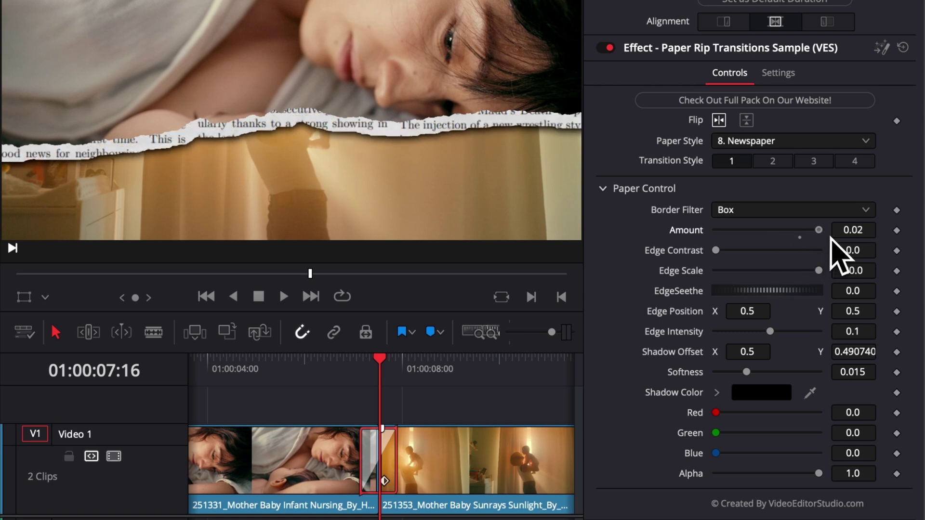
pyautogui.moveTo(718, 251); pyautogui.dragTo(751, 261)
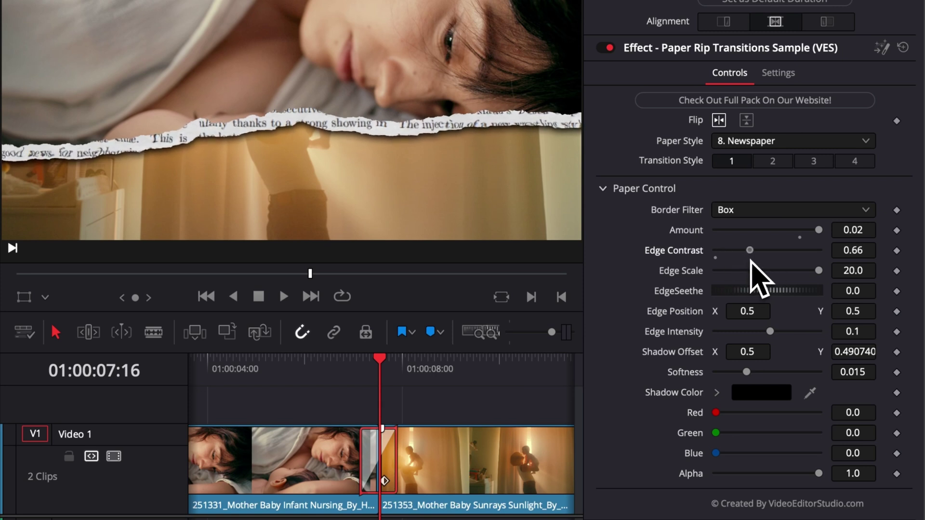
pyautogui.click(759, 142)
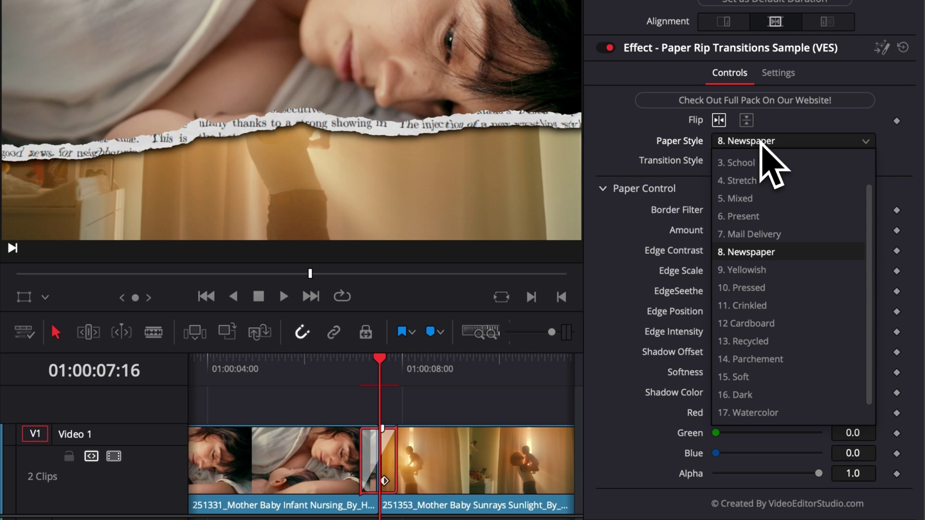
pyautogui.click(768, 202)
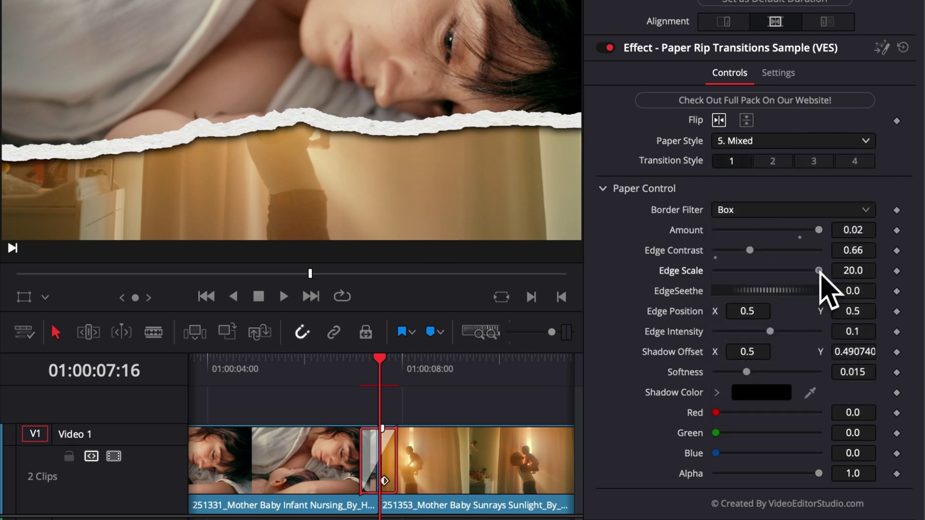
# - Set Edge Scale to 50.0 and EdgeSeethe to 0.409 under Paper Control
pyautogui.moveTo(820, 272)
pyautogui.mouseDown()
pyautogui.moveTo(696, 280)
pyautogui.moveTo(808, 284)
pyautogui.mouseUp()
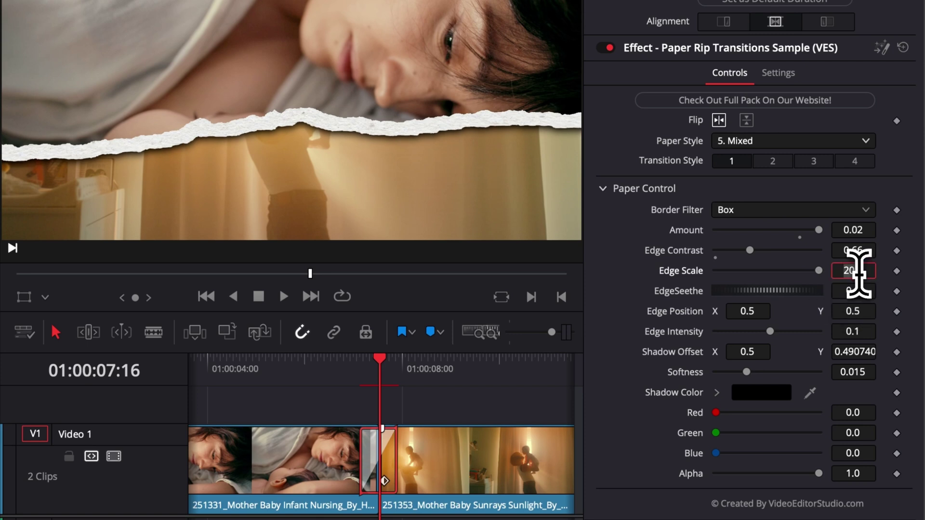
pyautogui.press('Tab')
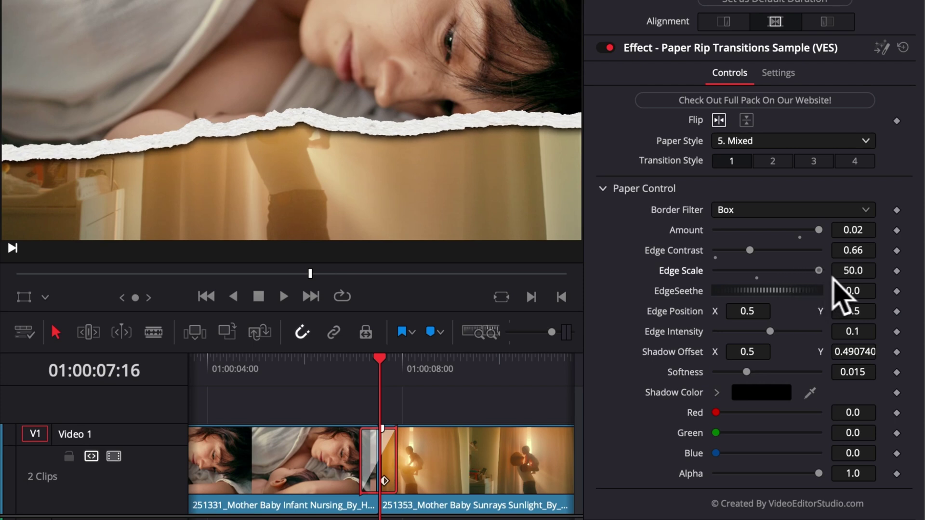
pyautogui.moveTo(824, 284); pyautogui.dragTo(797, 287)
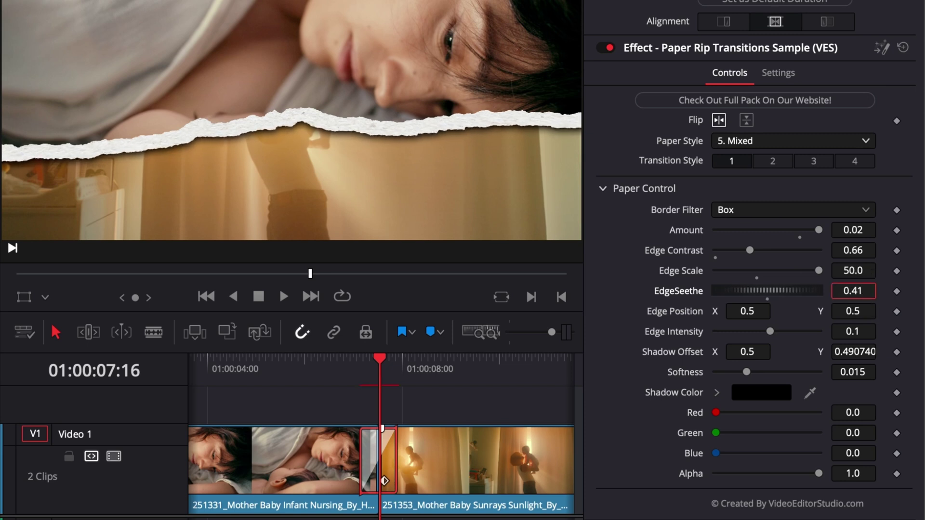
pyautogui.press('Return')
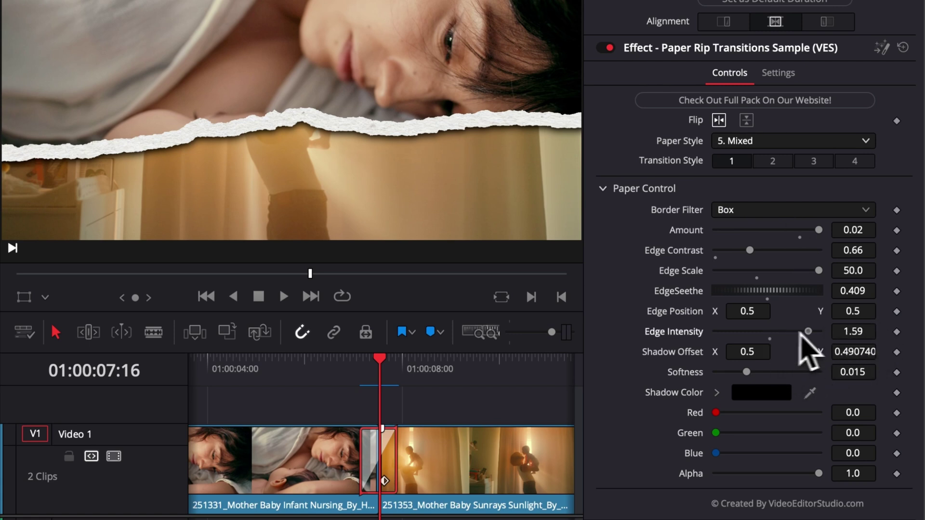
# - Try out more Edge Intensity, Edge Scale (returned to 50) and Edge Contrast on the rip edge
pyautogui.moveTo(799, 334)
pyautogui.mouseDown()
pyautogui.moveTo(770, 332)
pyautogui.moveTo(813, 340)
pyautogui.mouseUp()
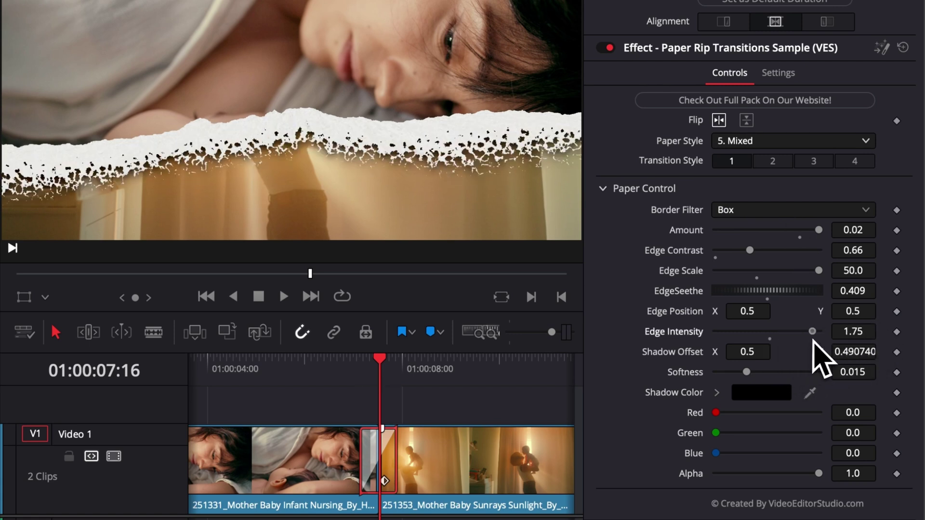
pyautogui.moveTo(819, 270)
pyautogui.mouseDown()
pyautogui.moveTo(767, 276)
pyautogui.moveTo(824, 285)
pyautogui.mouseUp()
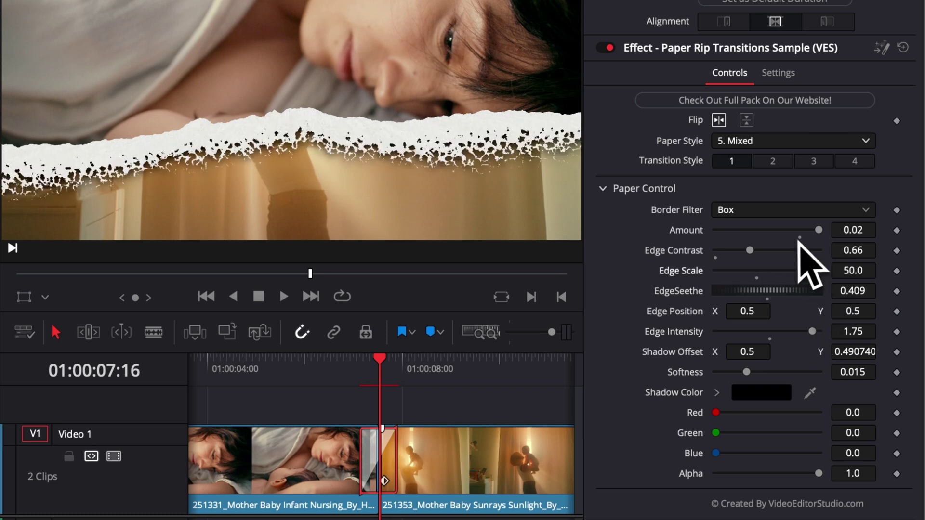
pyautogui.moveTo(823, 232); pyautogui.dragTo(724, 264)
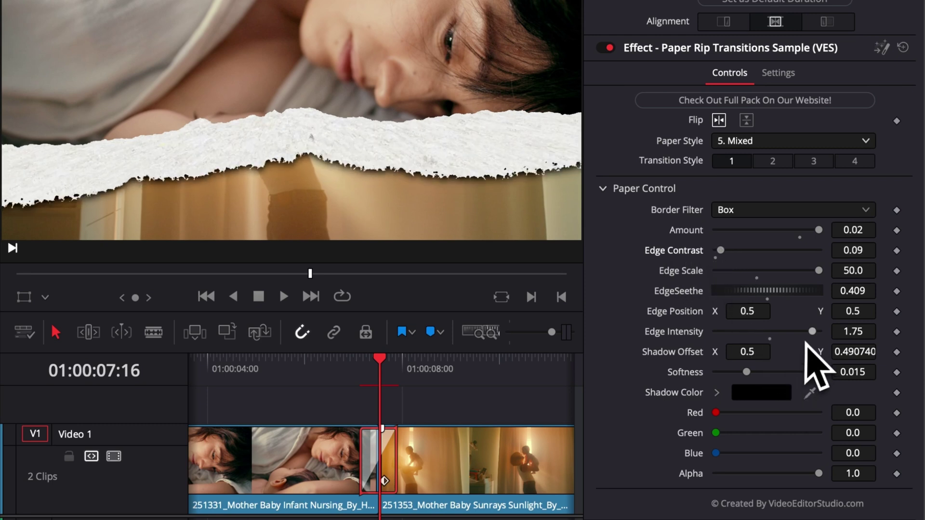
# - Settle on Edge Intensity 1.3 and Edge Contrast 0.11, and raise shadow Softness to 0.05
pyautogui.moveTo(812, 335)
pyautogui.mouseDown()
pyautogui.moveTo(792, 334)
pyautogui.moveTo(802, 335)
pyautogui.mouseUp()
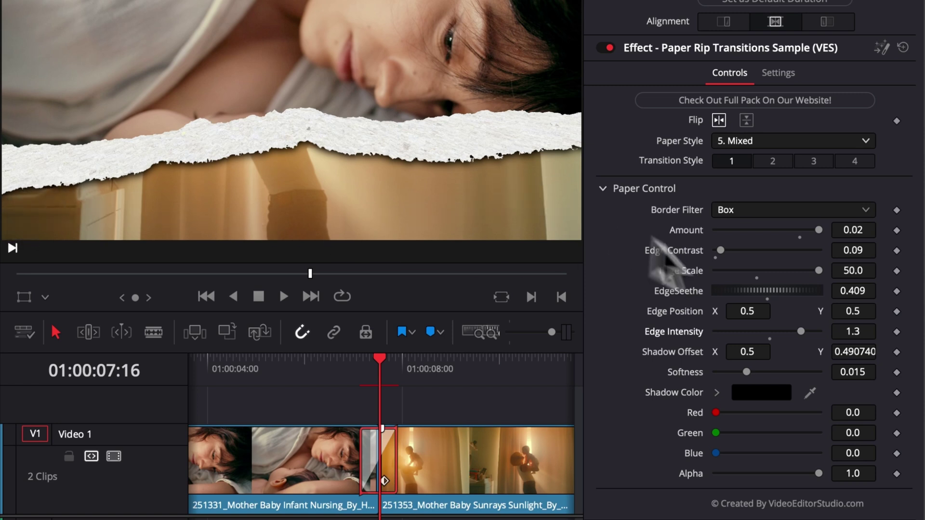
pyautogui.moveTo(721, 250); pyautogui.dragTo(767, 248)
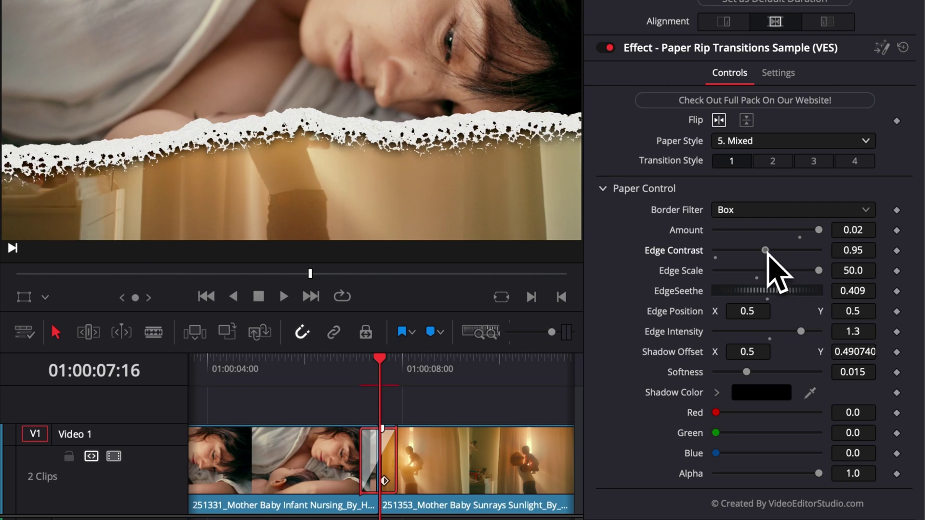
pyautogui.moveTo(766, 252); pyautogui.dragTo(724, 251)
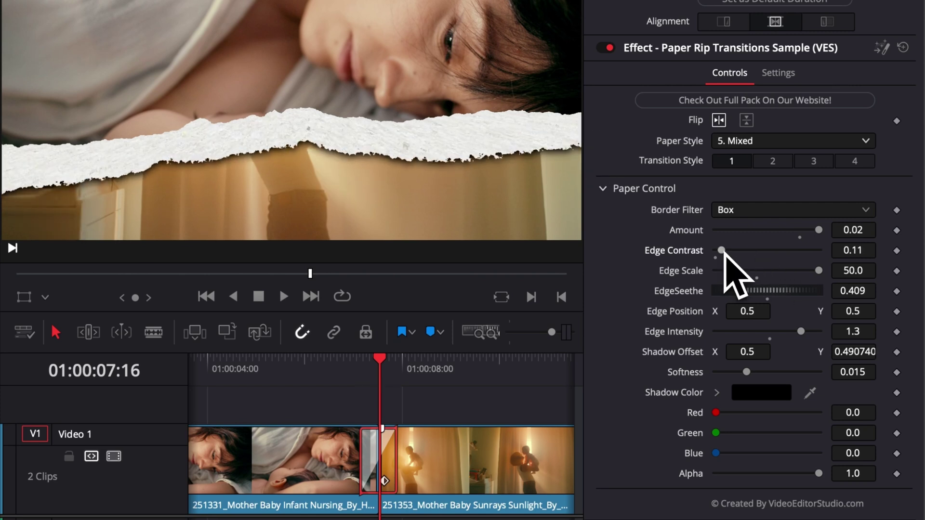
pyautogui.moveTo(748, 375); pyautogui.dragTo(797, 374)
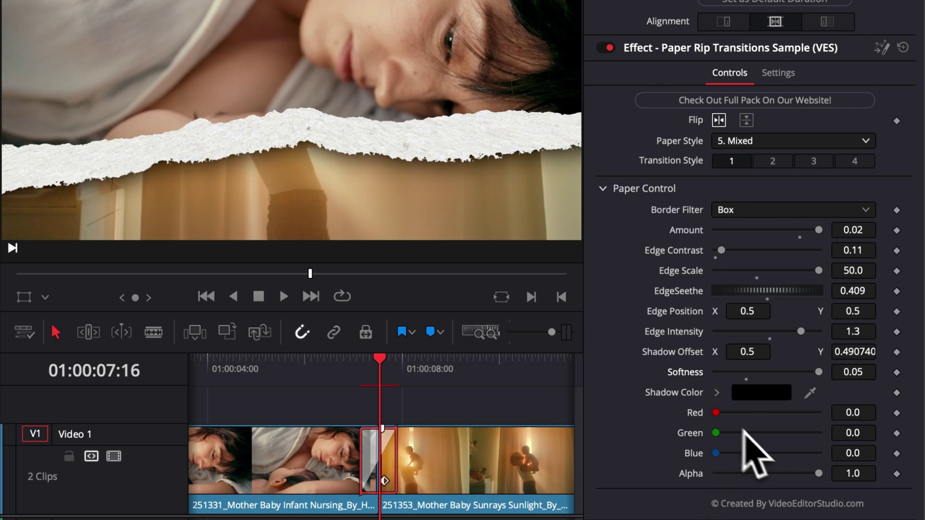
# - Set the shadow colour Alpha to 0.0 so the rip's shadow becomes fully transparent
pyautogui.moveTo(819, 473); pyautogui.dragTo(678, 472)
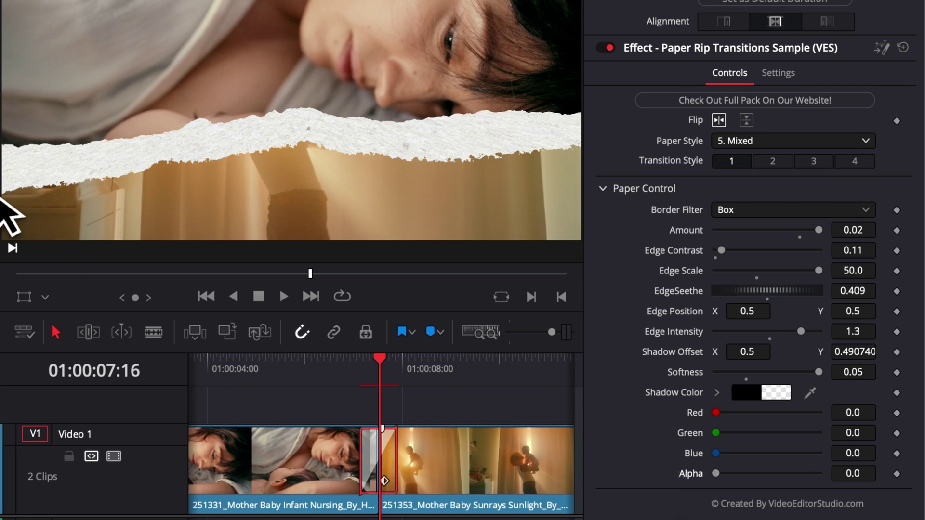